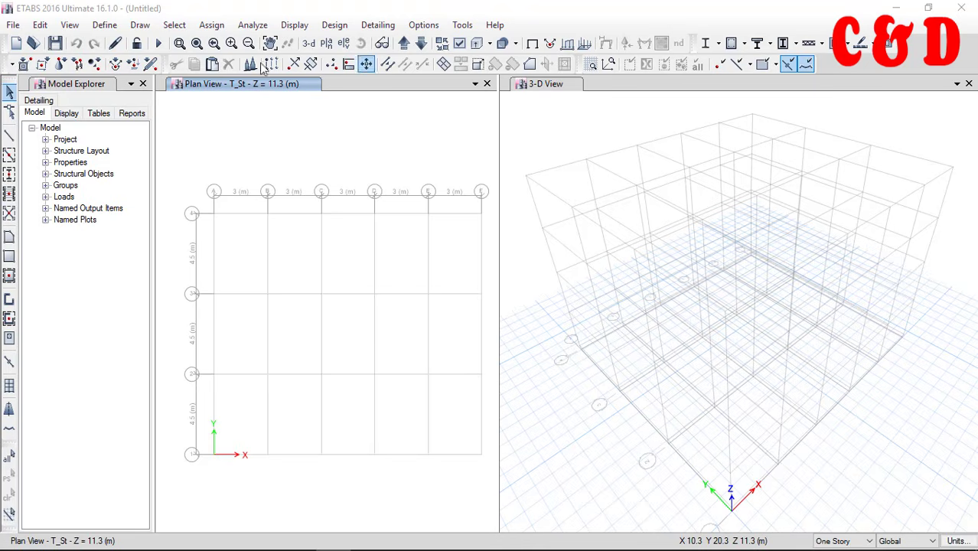
click(112, 26)
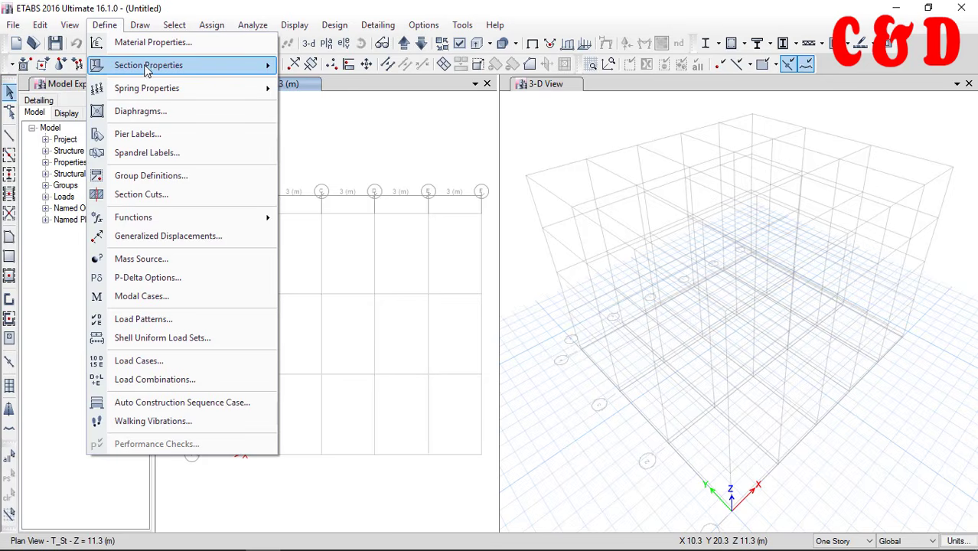
mouse_move(147, 68)
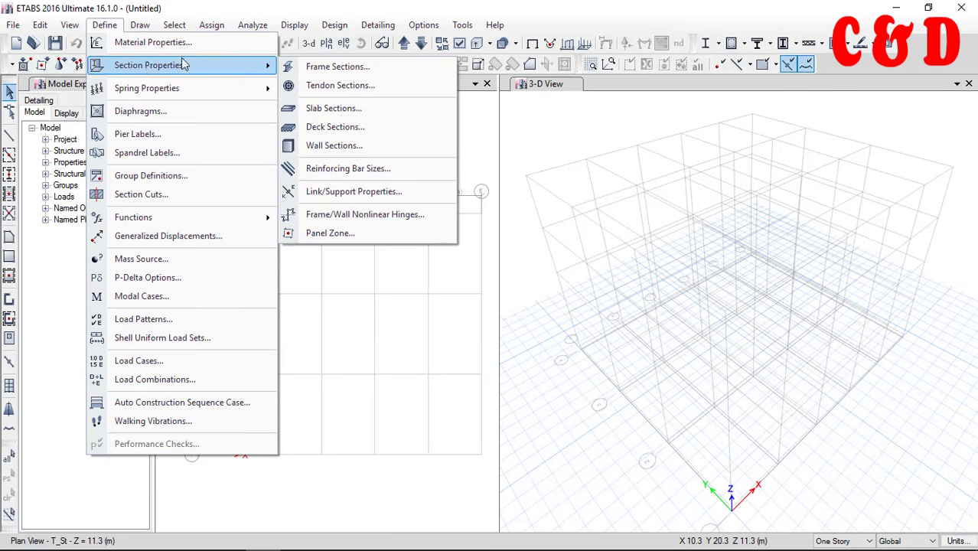
click(409, 323)
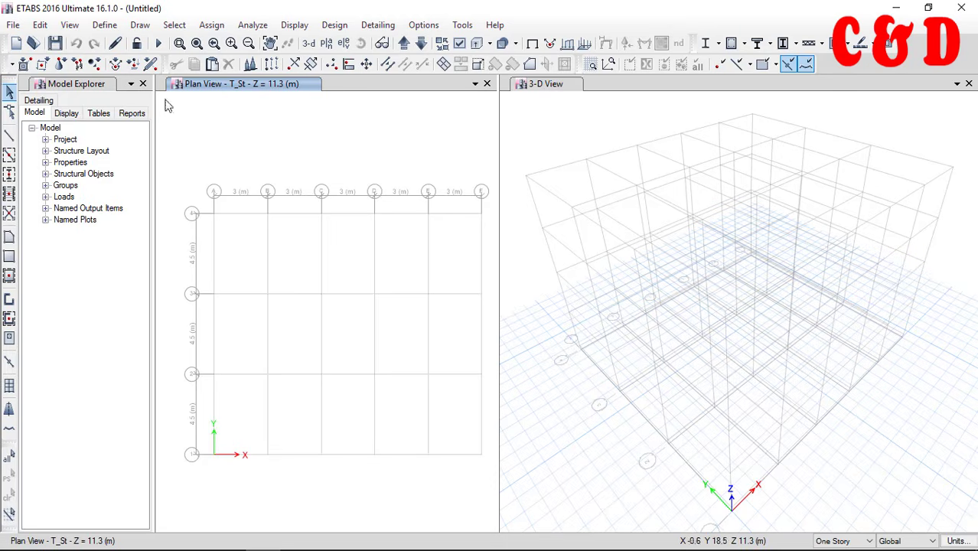
Open the list of defined material properties
click(105, 26)
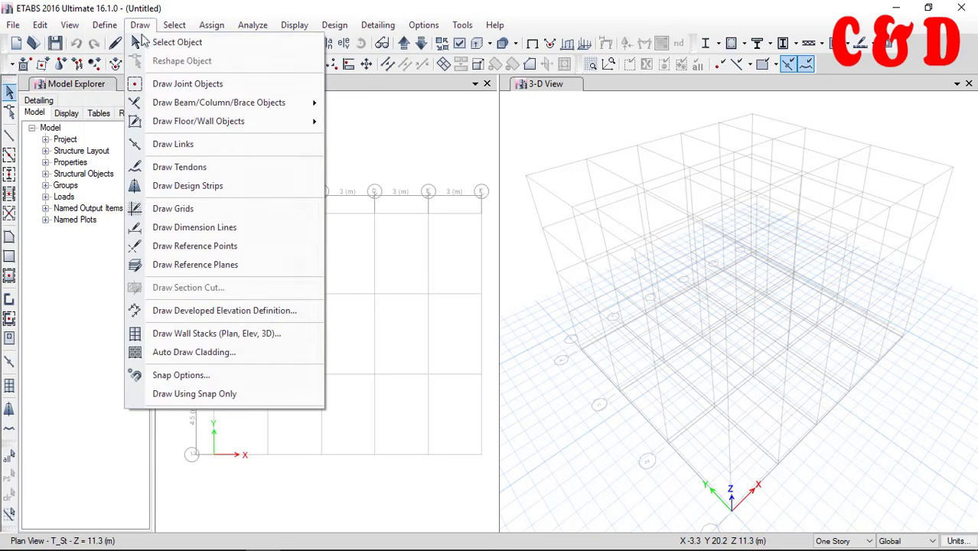
click(114, 43)
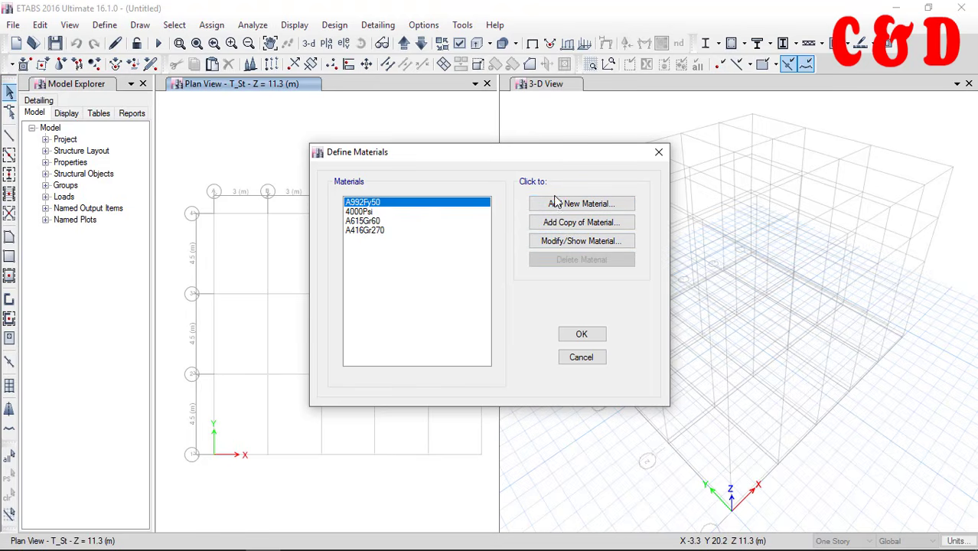
click(575, 204)
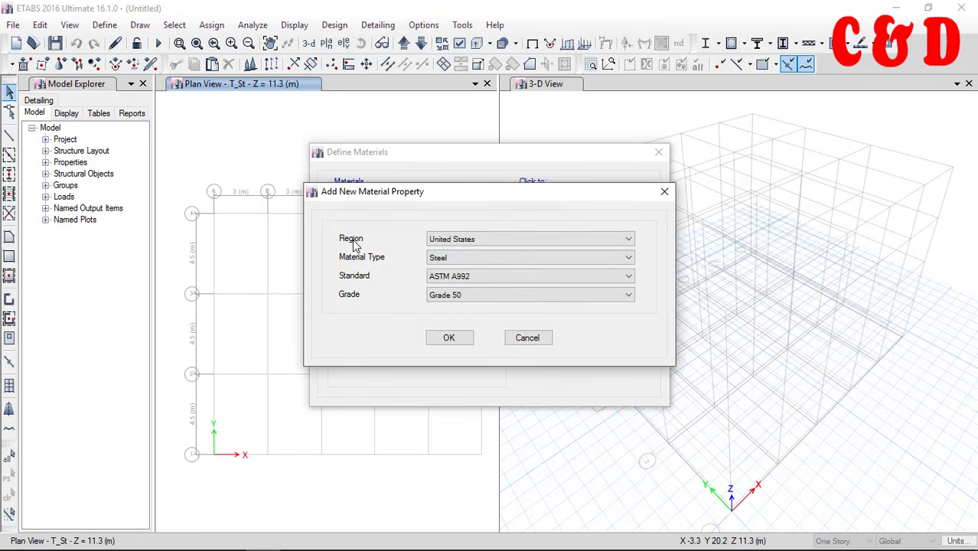
click(438, 240)
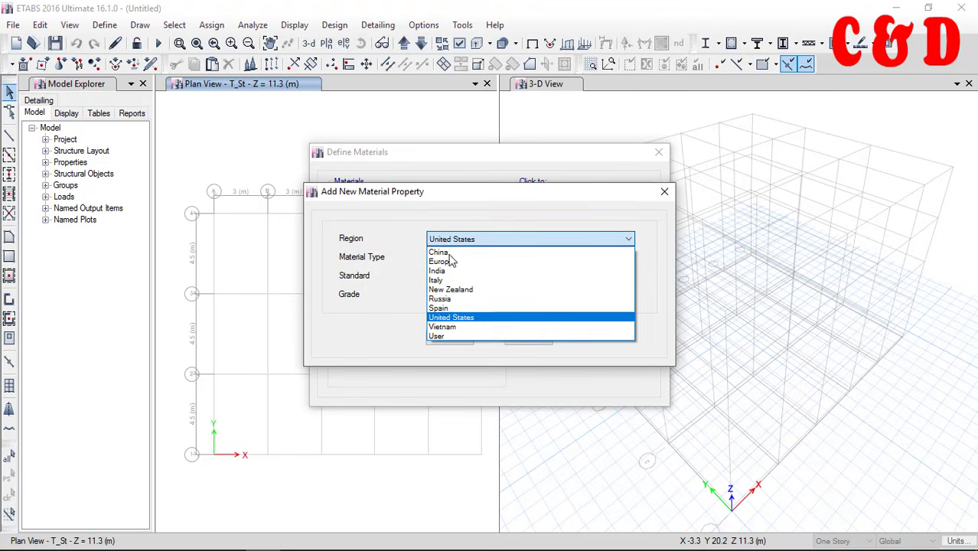
click(488, 239)
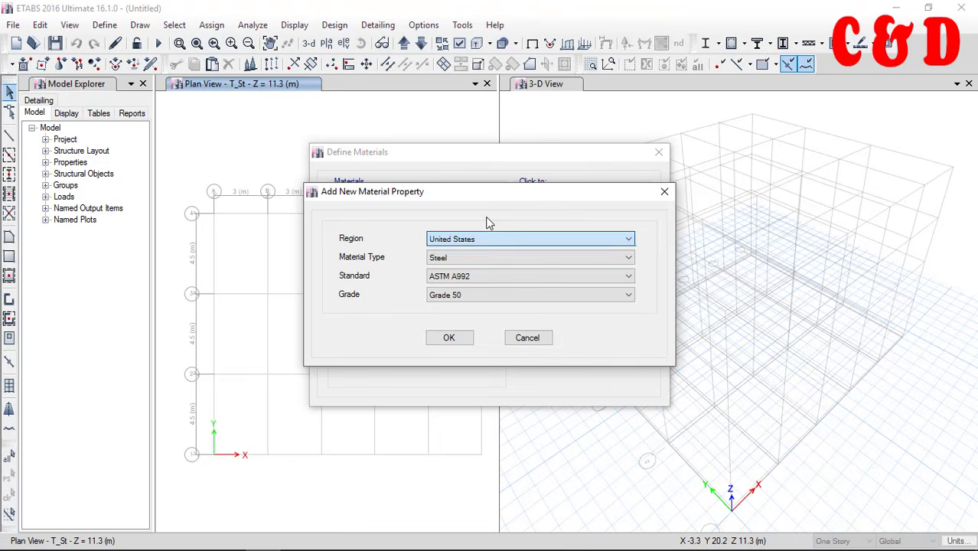
click(452, 279)
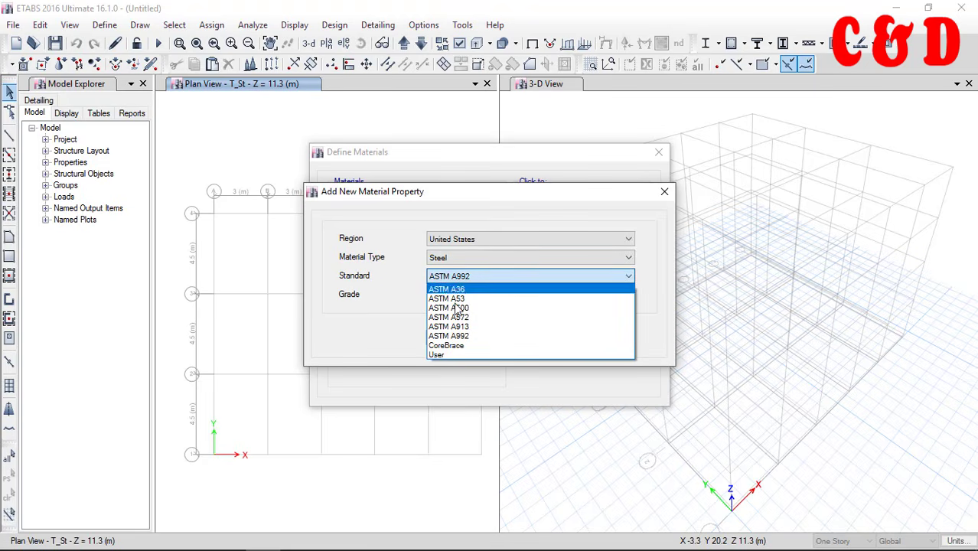
click(456, 208)
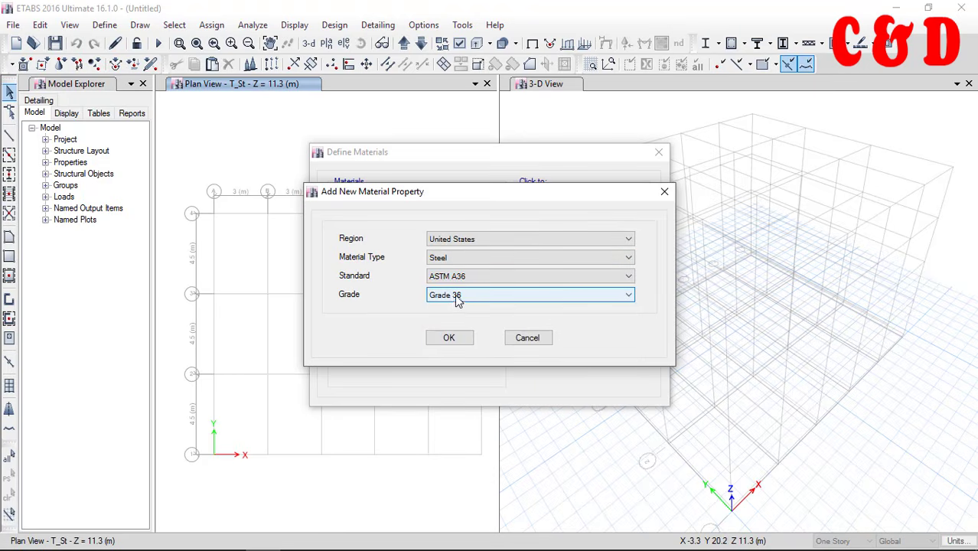
click(515, 338)
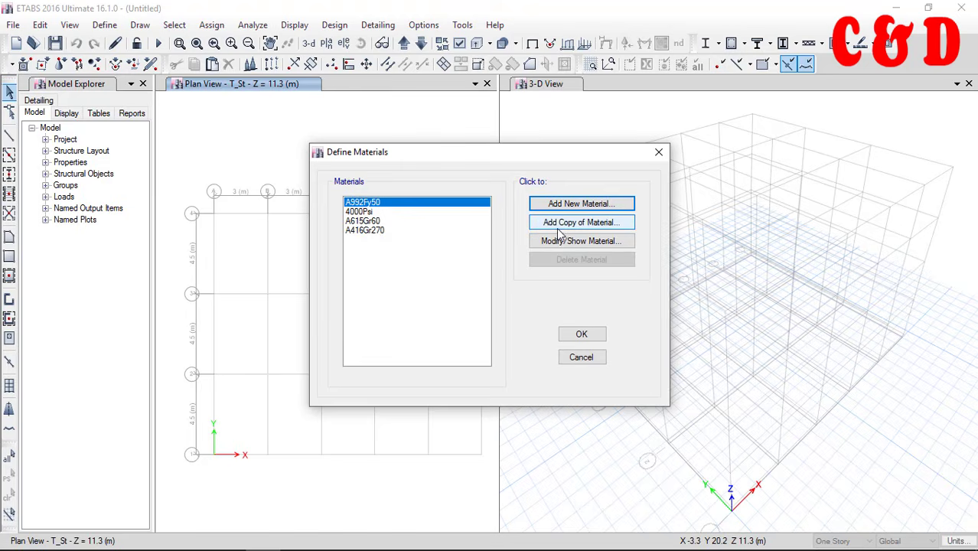
Examine the type, symmetry, weight, mechanical and design properties offered for a copy of the A992Fy50 steel material
click(364, 212)
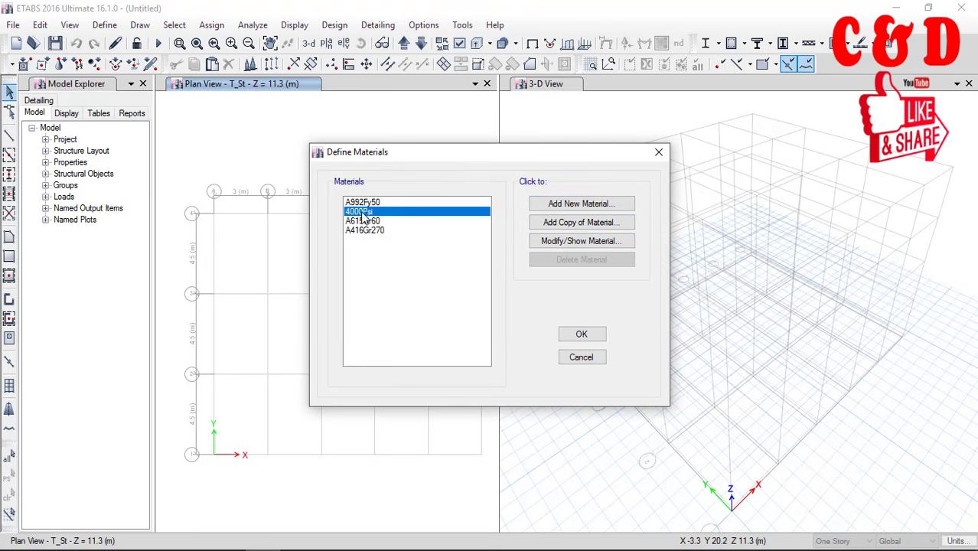
click(365, 203)
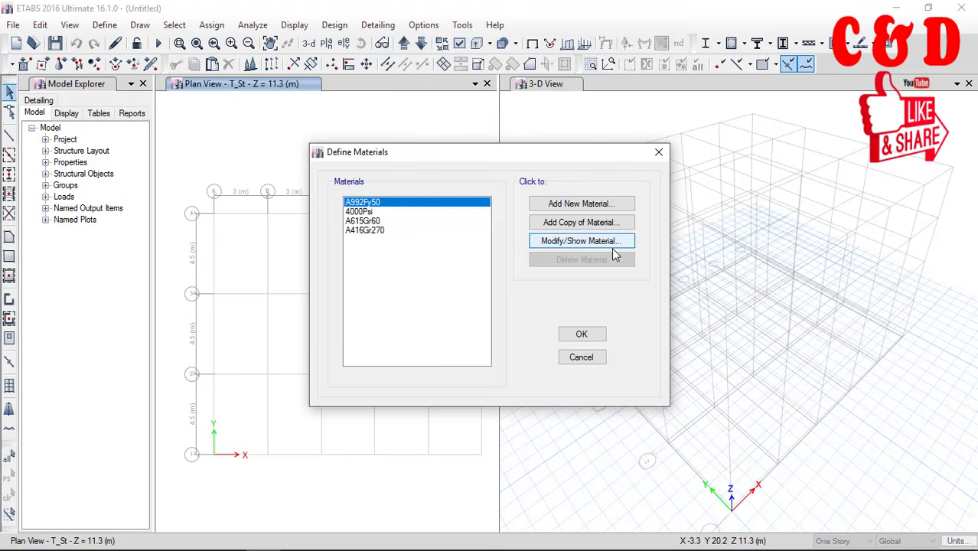
click(567, 225)
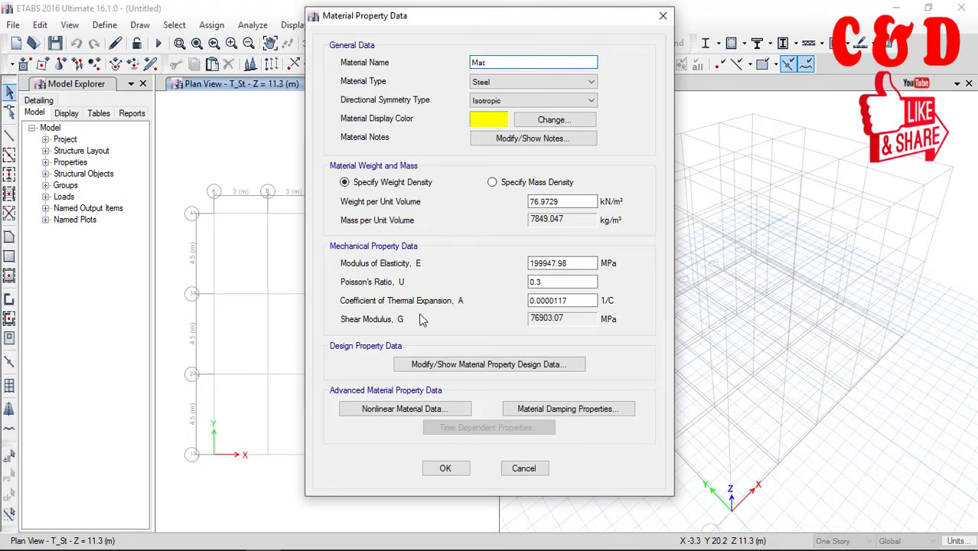
click(489, 86)
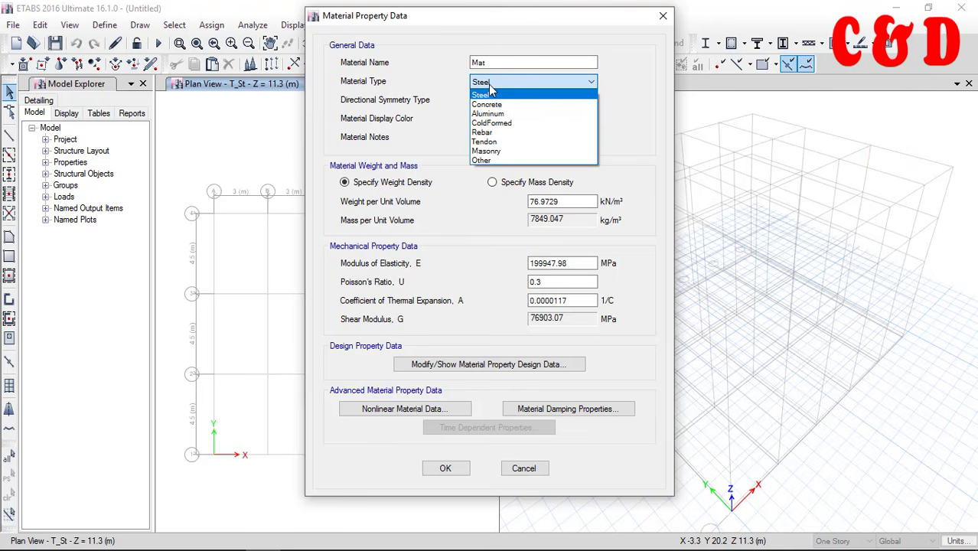
click(450, 104)
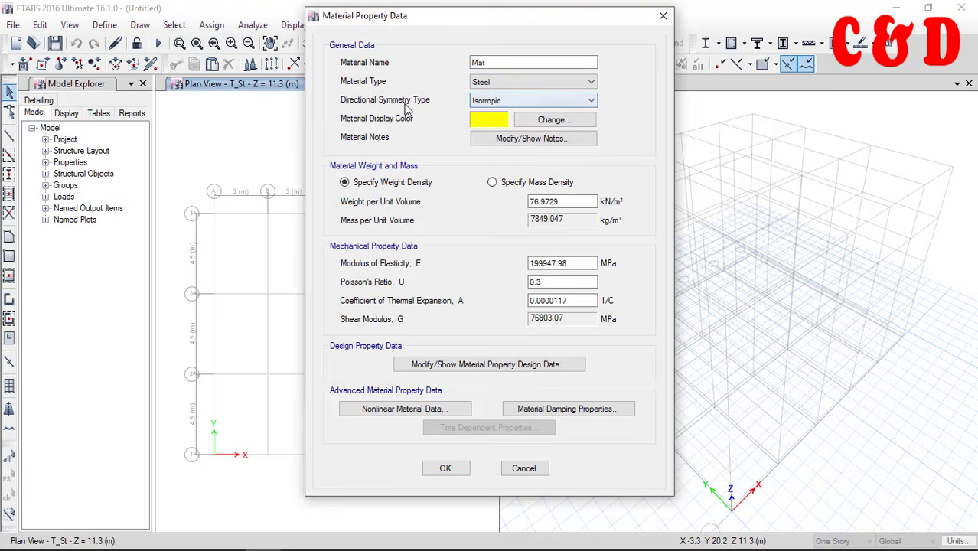
click(480, 102)
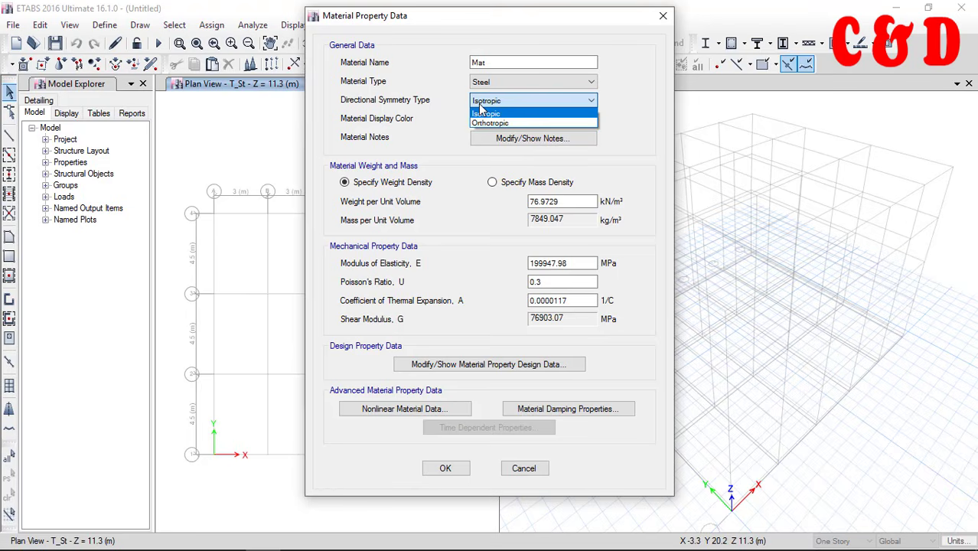
click(459, 111)
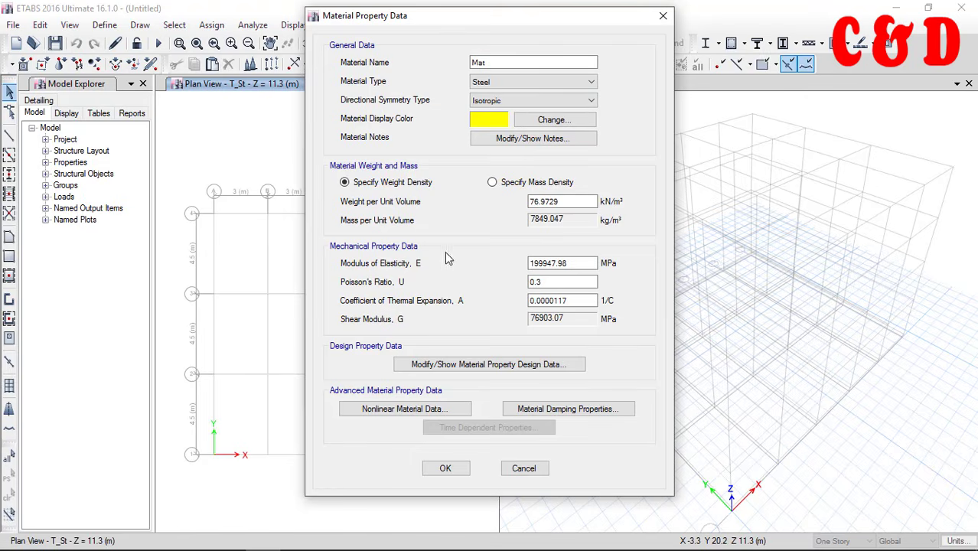
click(570, 262)
click(558, 202)
click(522, 368)
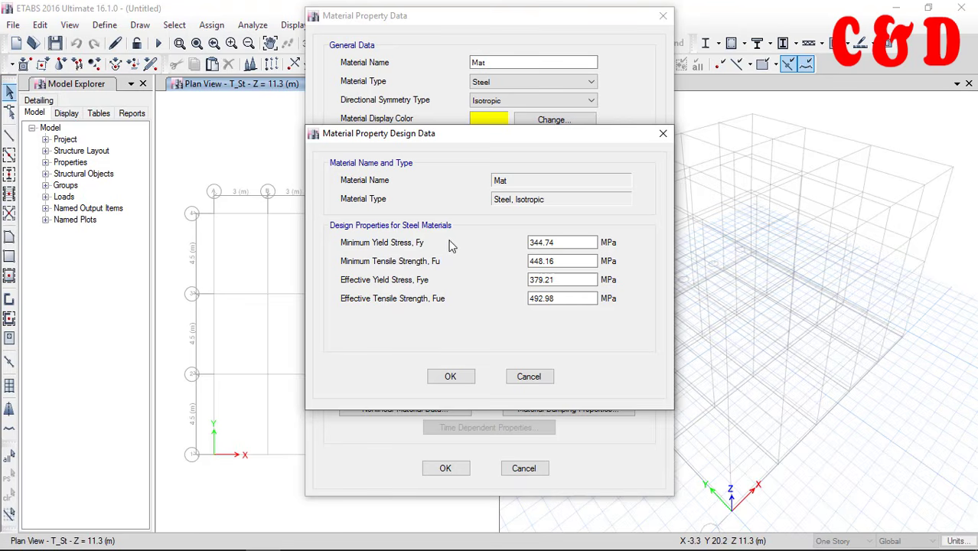
click(452, 376)
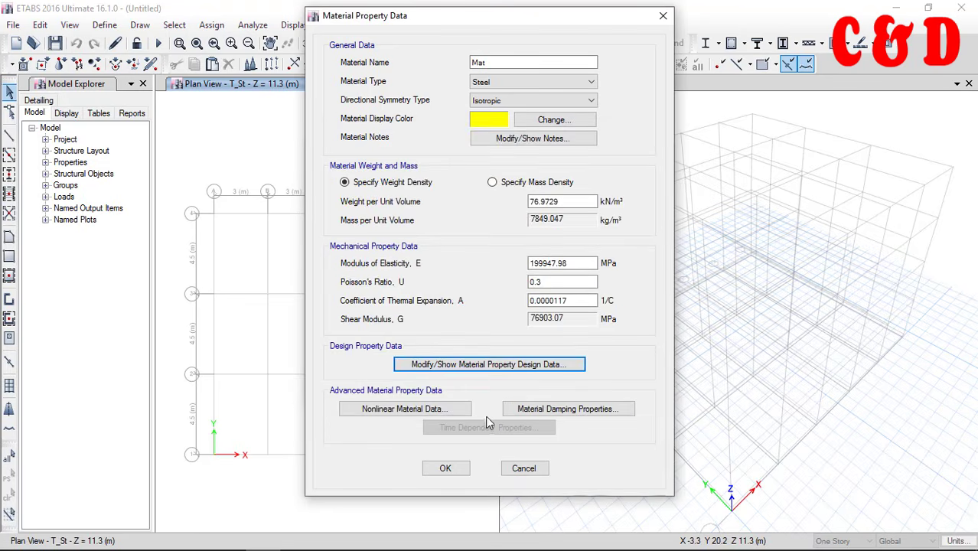
click(525, 466)
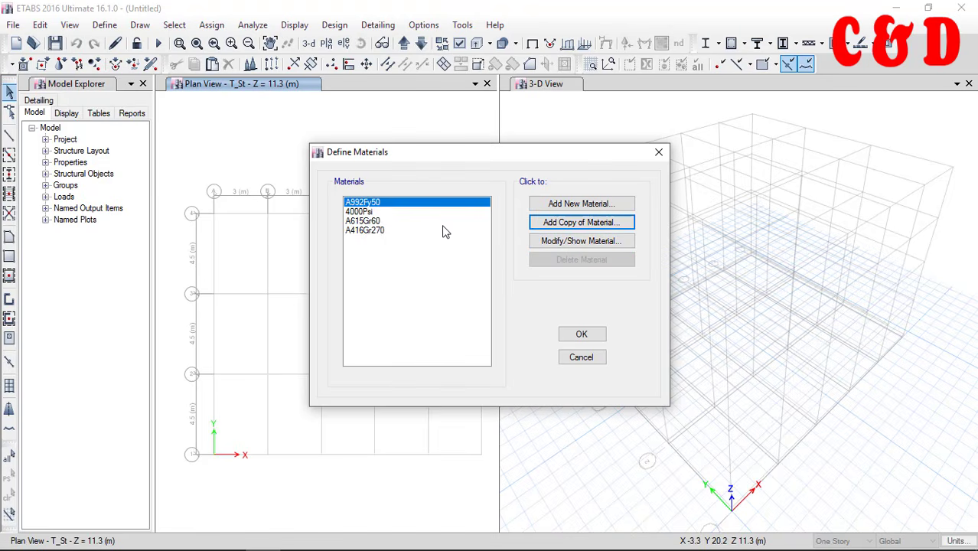
click(374, 220)
click(379, 211)
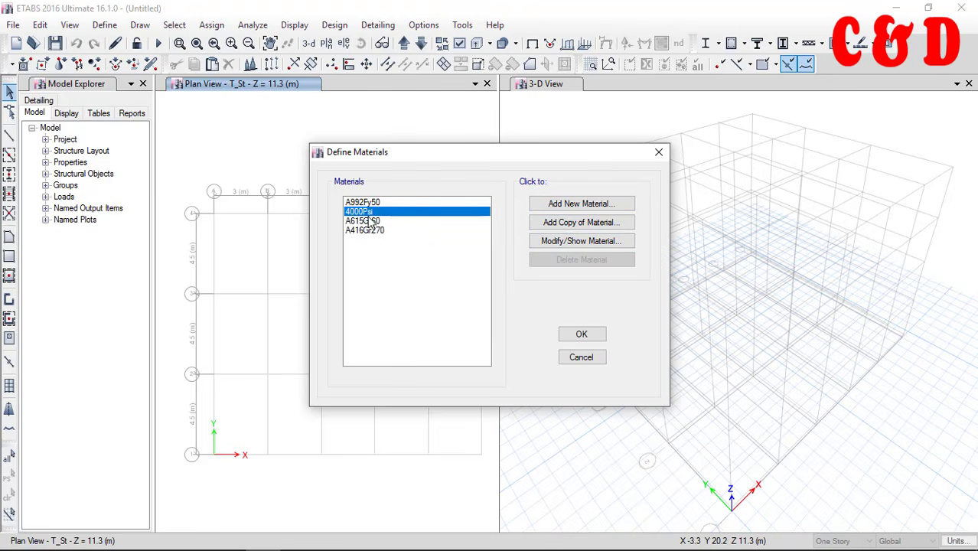
click(552, 242)
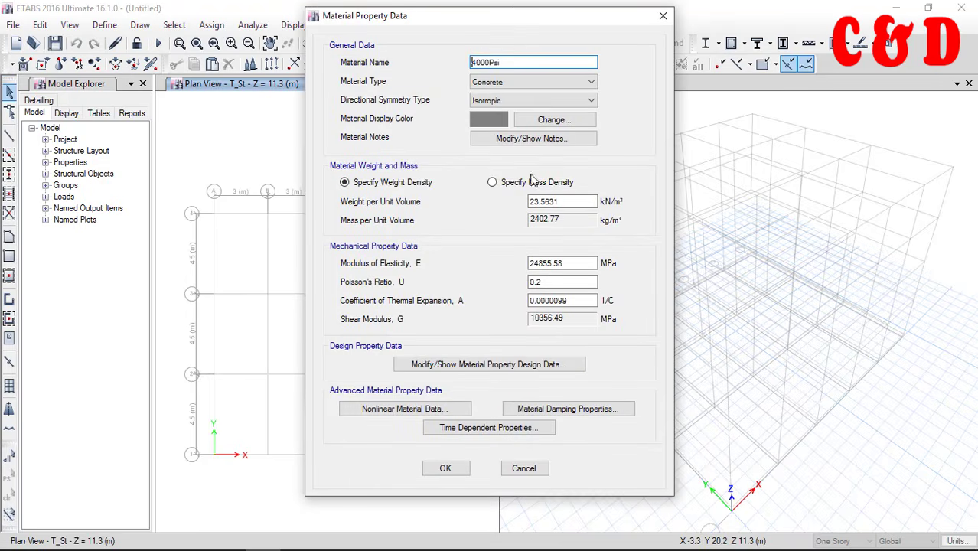
click(519, 84)
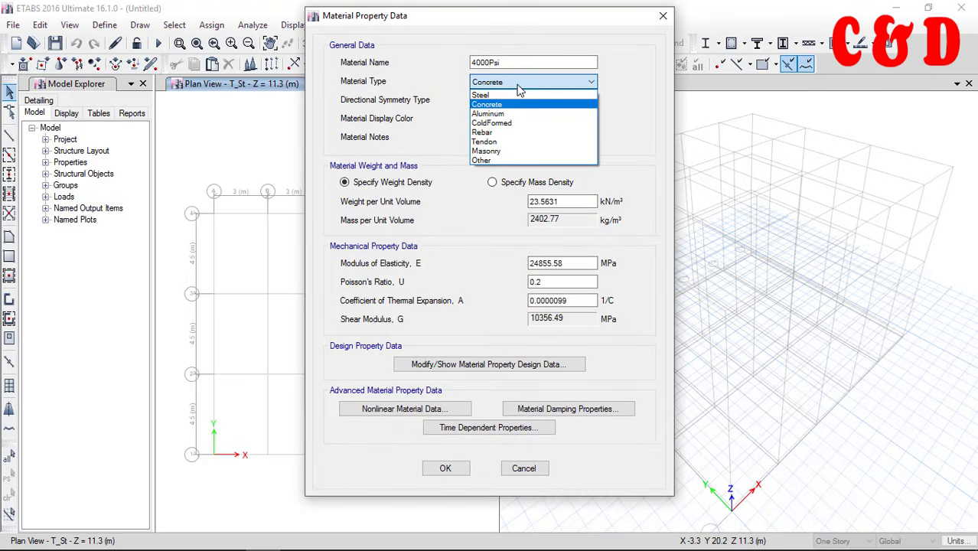
click(490, 113)
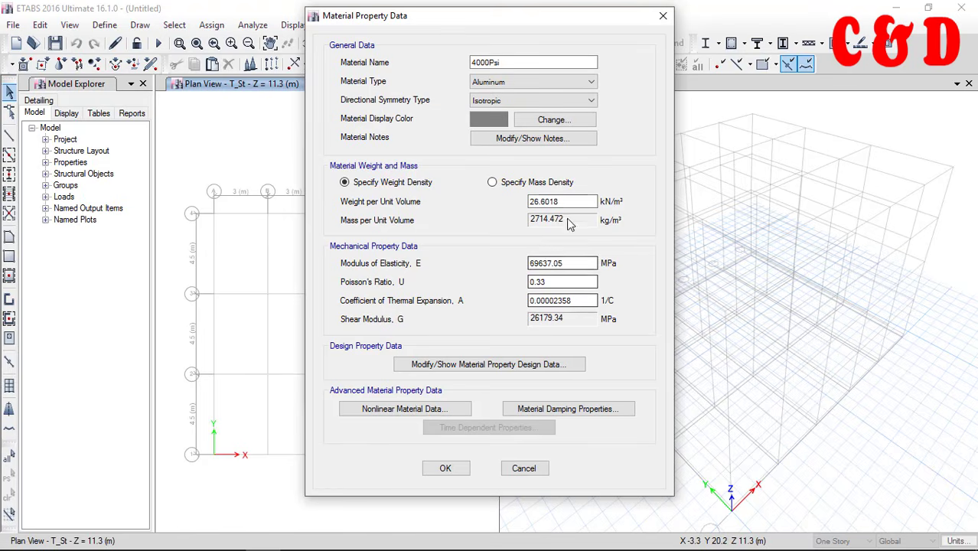
click(522, 82)
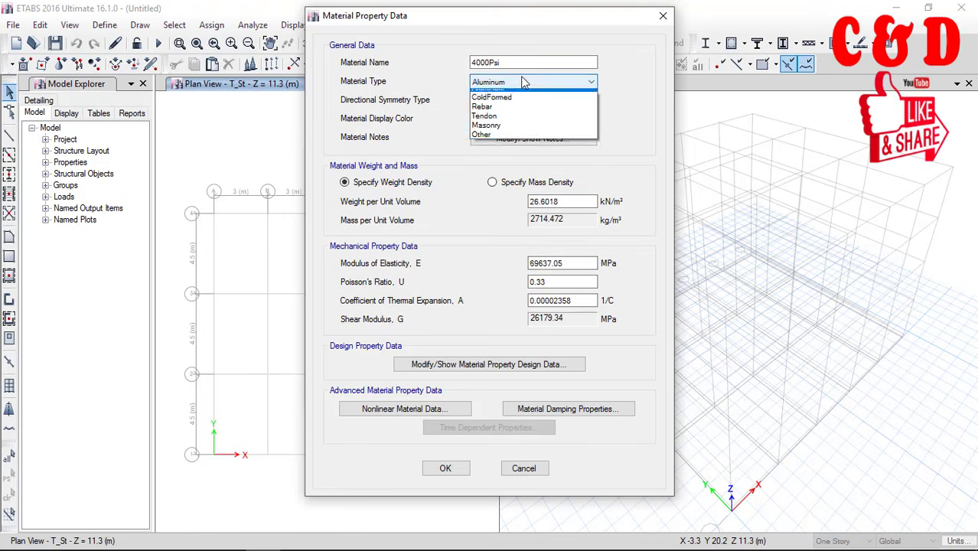
click(527, 138)
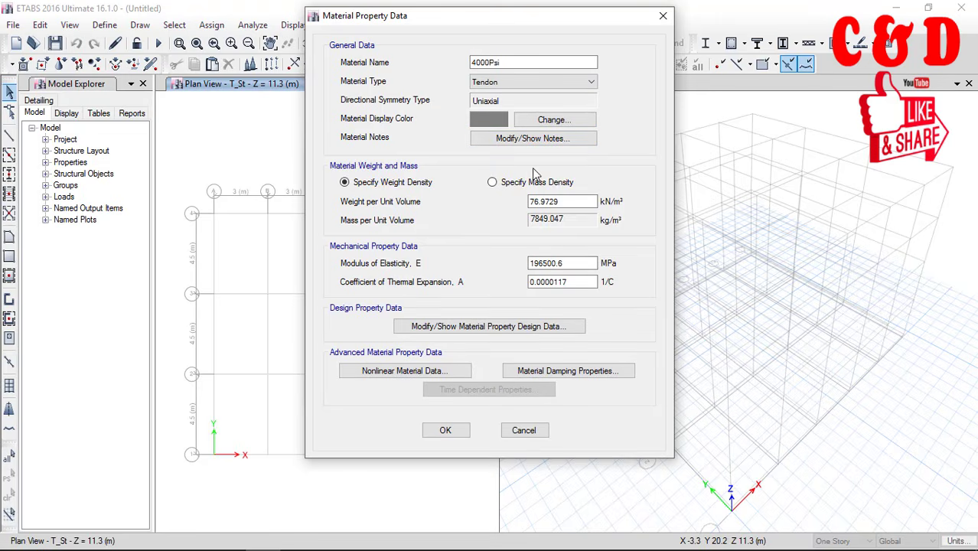
double_click(511, 62)
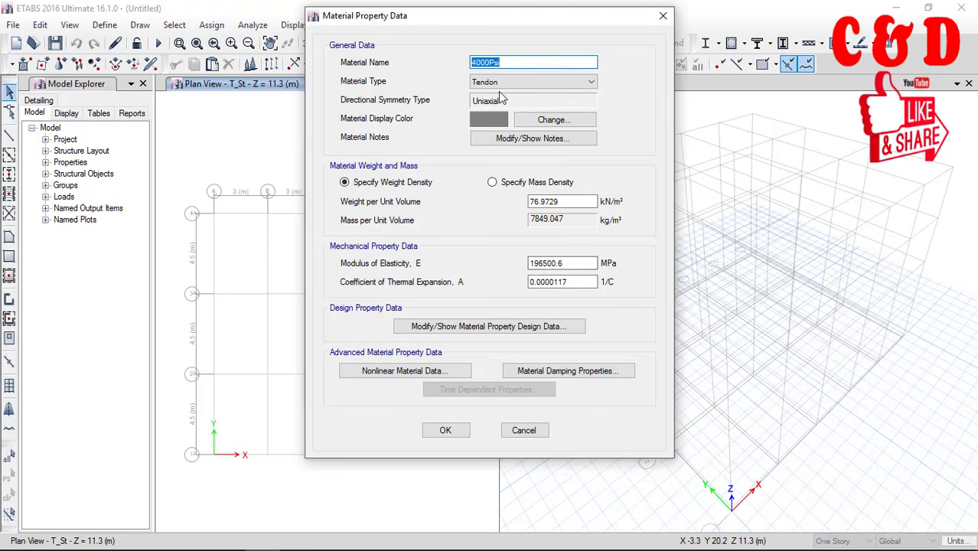
click(523, 430)
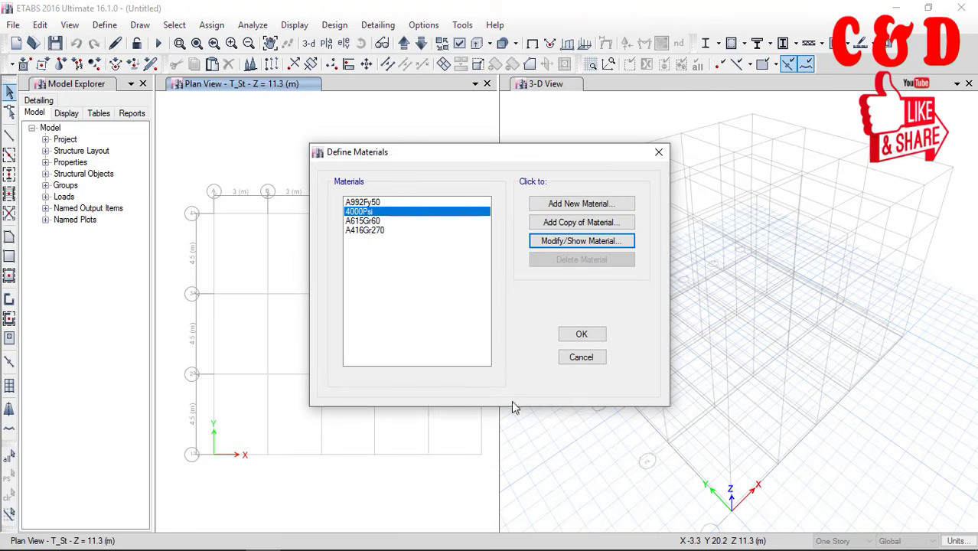
Add a new concrete material from the India region with the Indian standard and grade M20
click(574, 205)
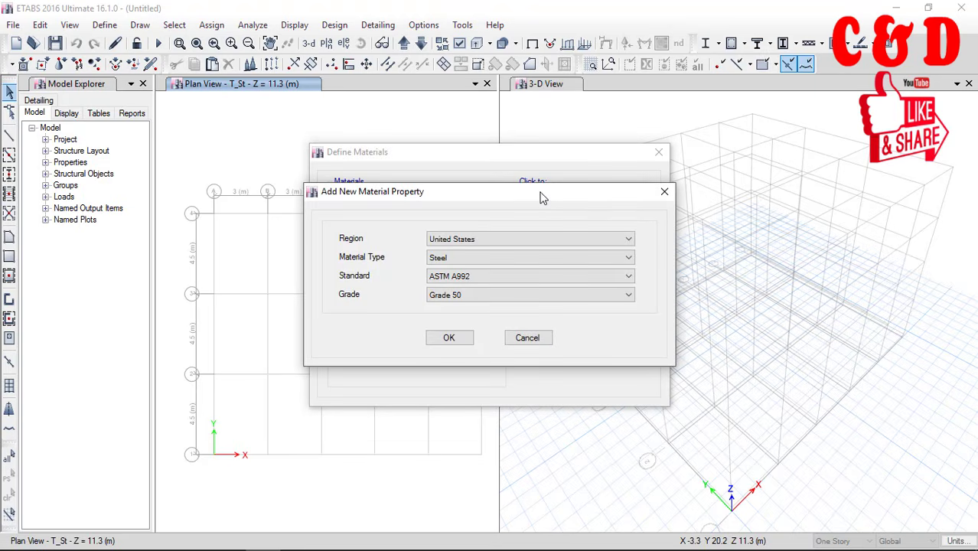
drag(527, 209, 376, 190)
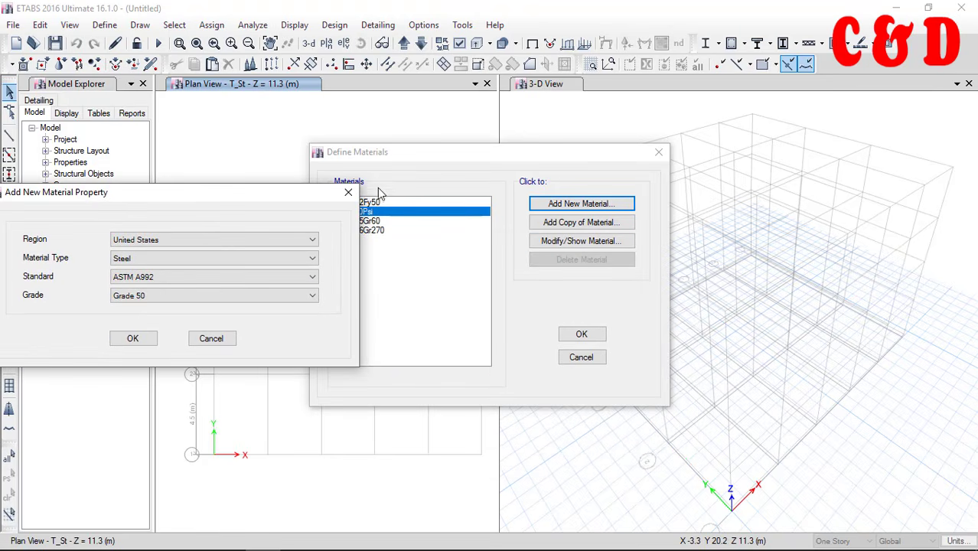
drag(299, 196, 377, 197)
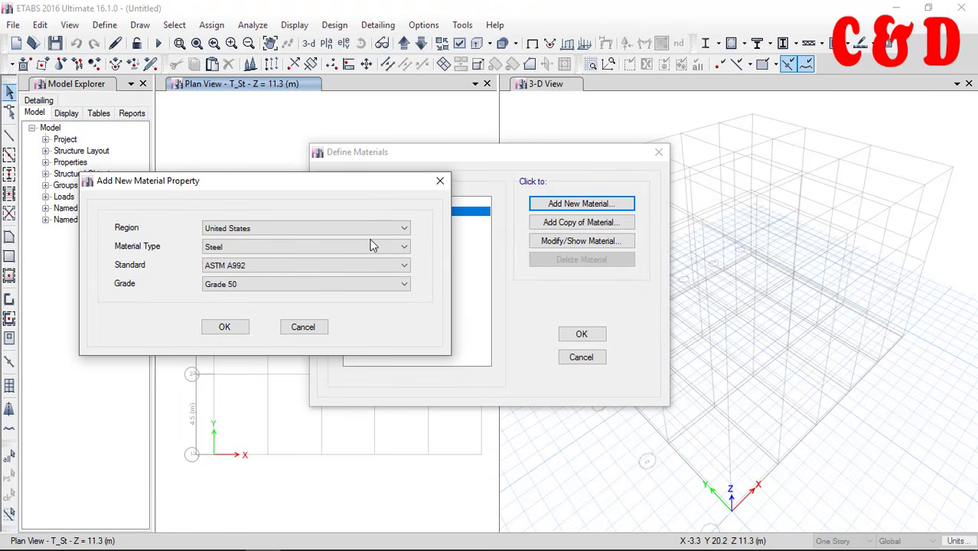
click(283, 230)
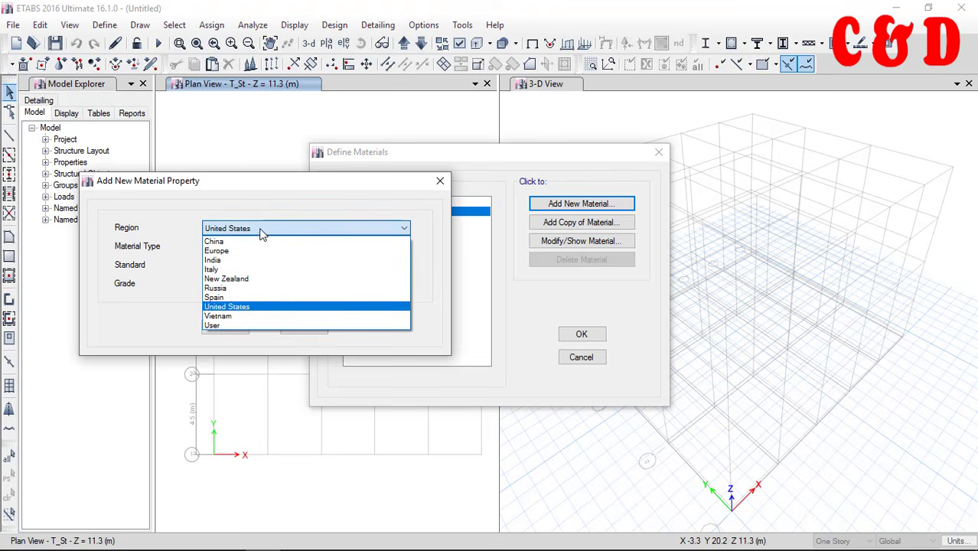
click(238, 261)
click(231, 284)
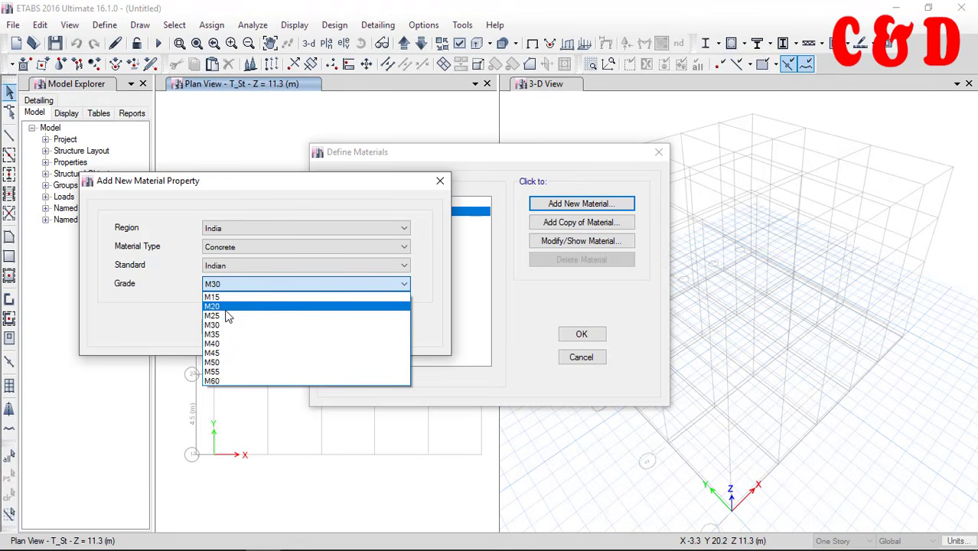
click(217, 307)
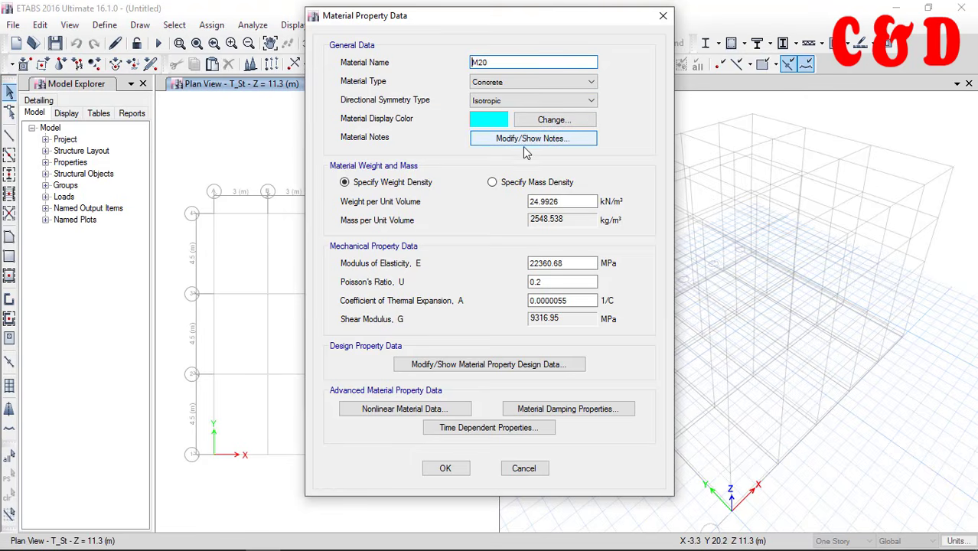
Examine the material notes, nonlinear material data and additional damping settings of the M20 concrete without changing them
click(490, 141)
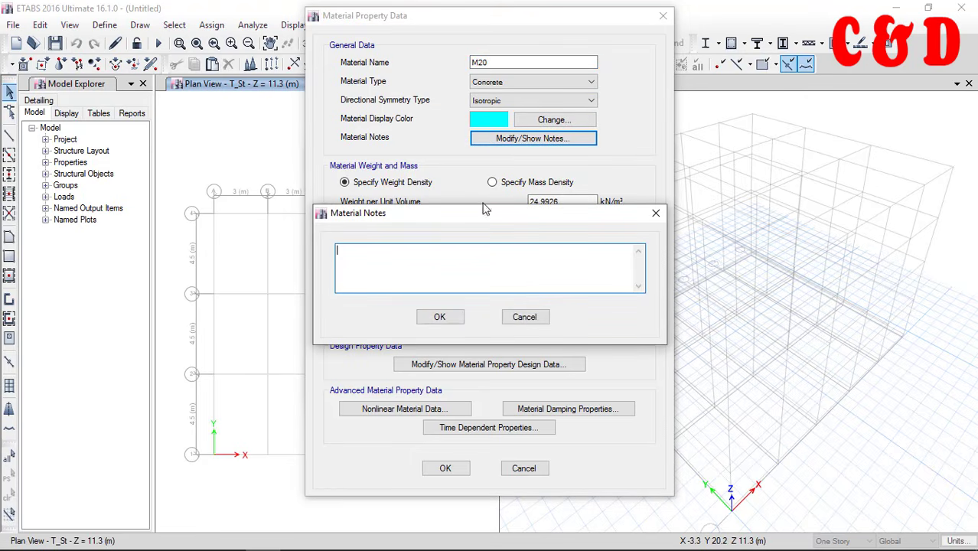
click(517, 318)
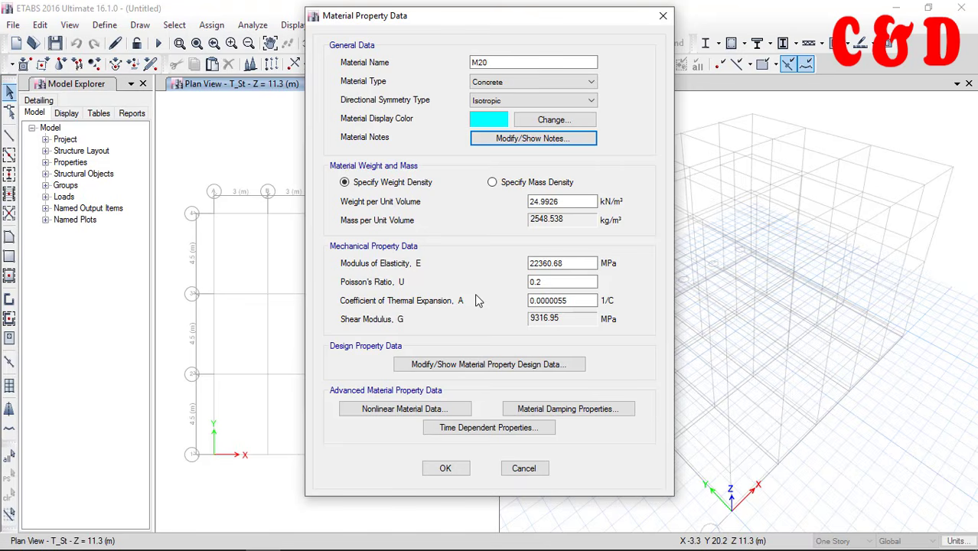
click(392, 409)
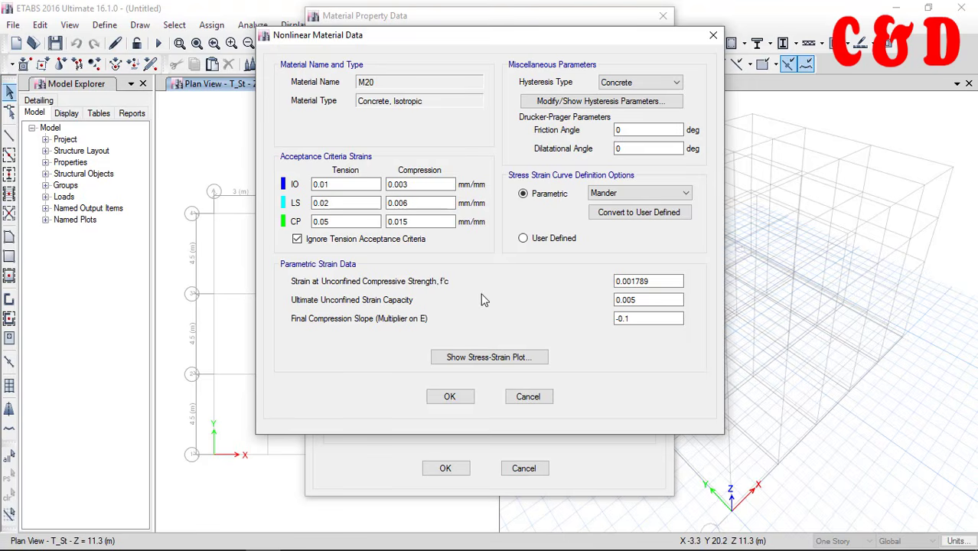
click(528, 399)
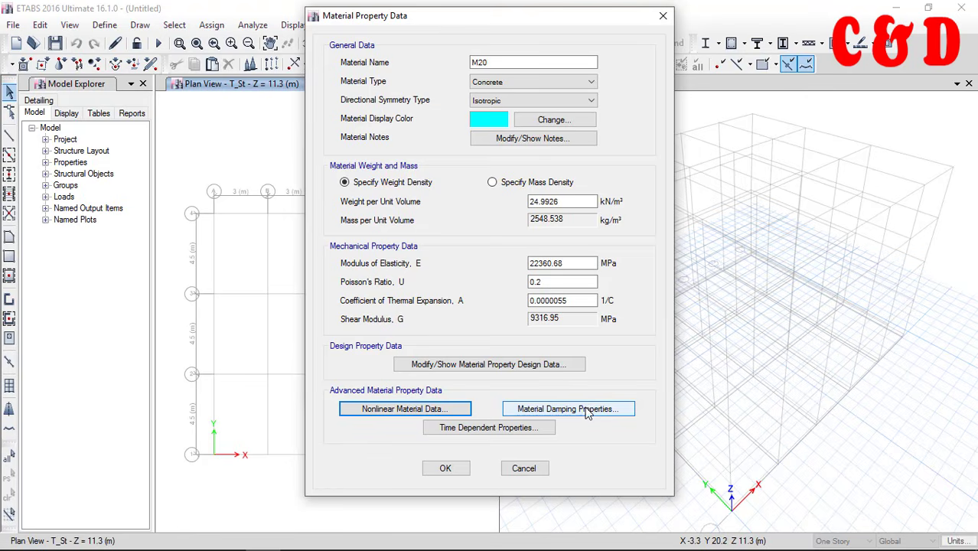
click(562, 409)
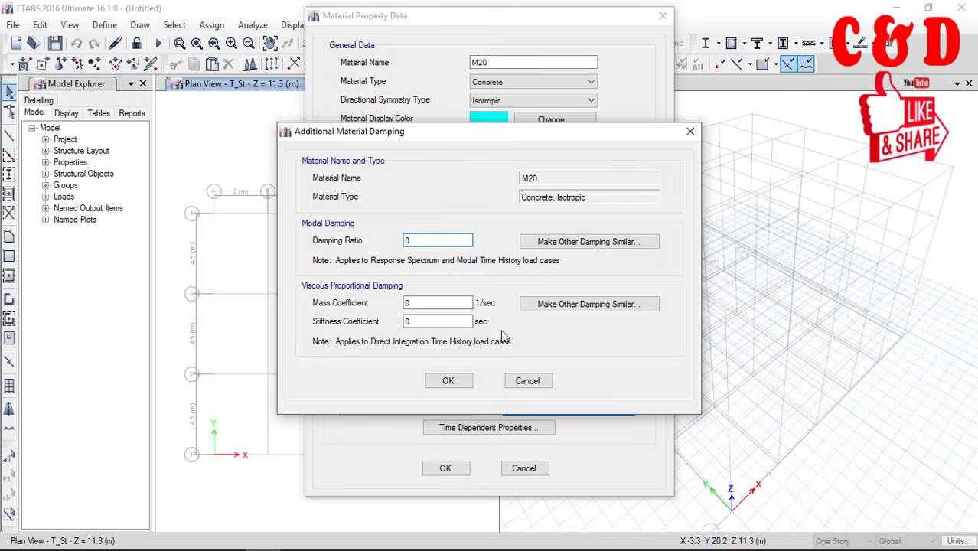
click(552, 382)
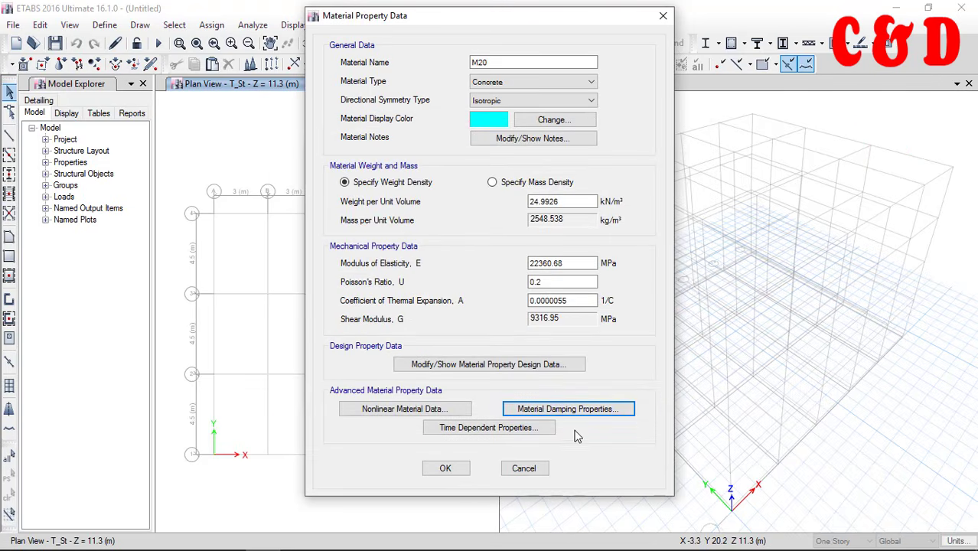
Try User time-dependent properties for M20 with strength and stiffness, creep and shrinkage considered, comparing Dirichlet Series with Full Integration creep analysis
click(483, 429)
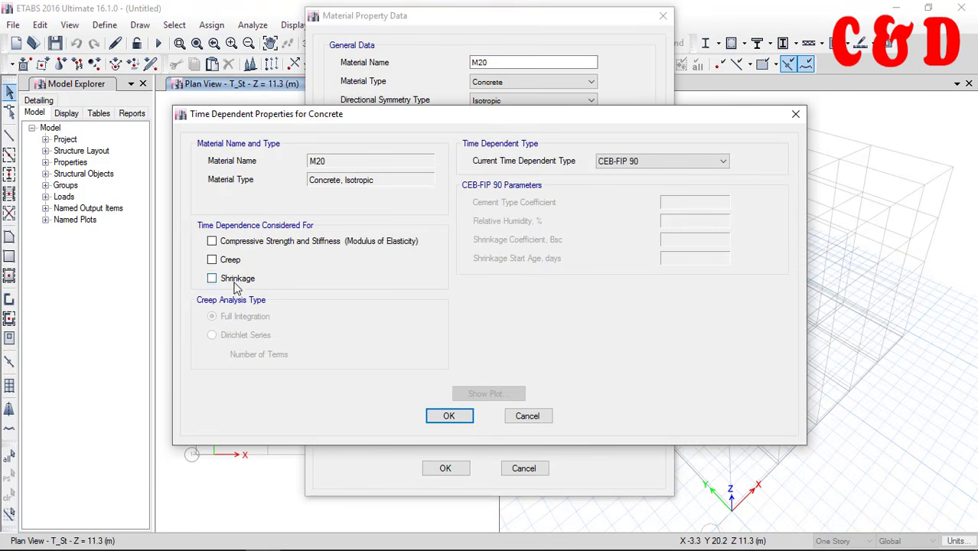
click(212, 259)
click(212, 260)
click(616, 162)
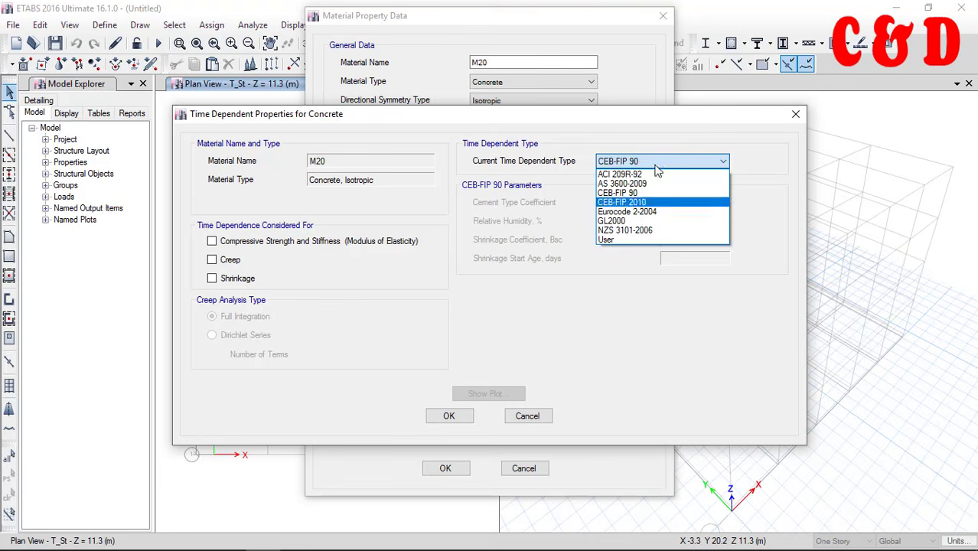
click(605, 239)
click(212, 277)
click(212, 260)
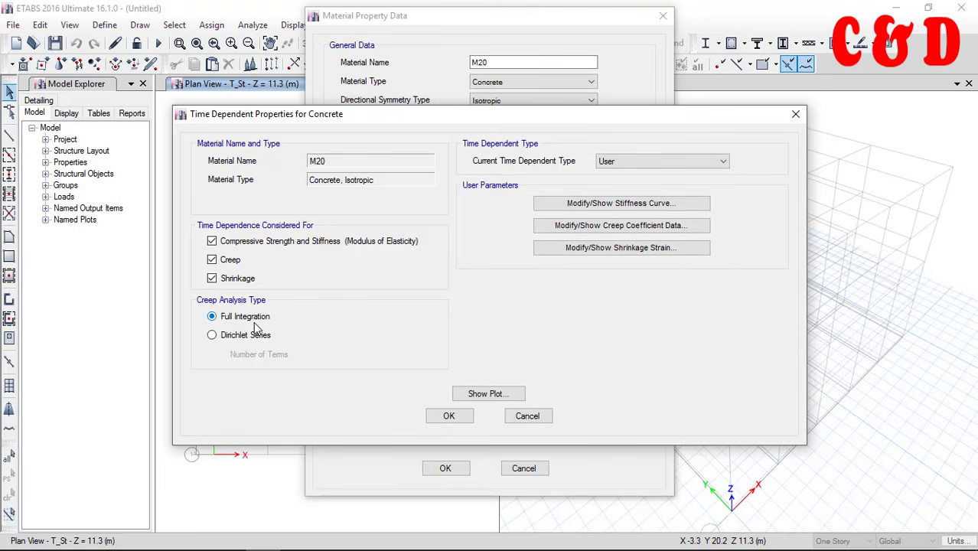
click(212, 336)
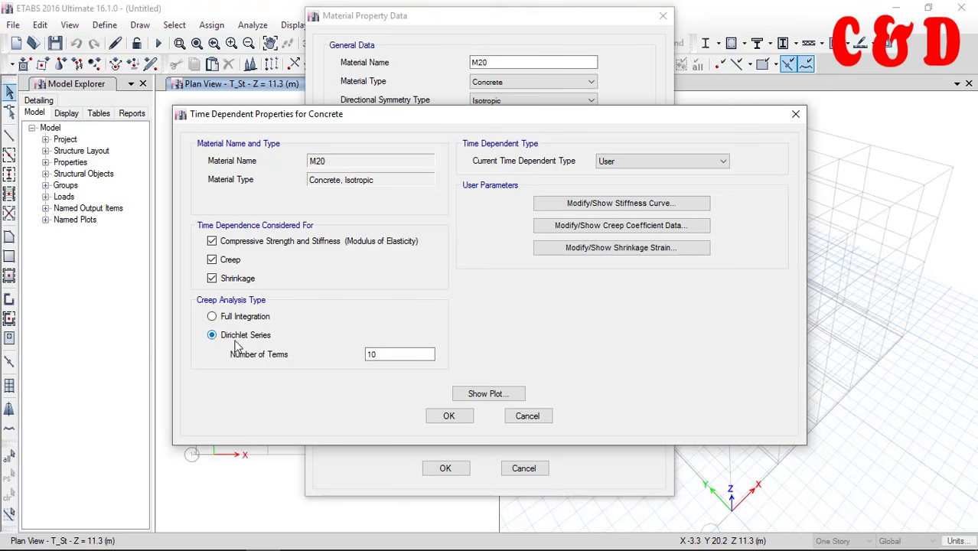
click(219, 317)
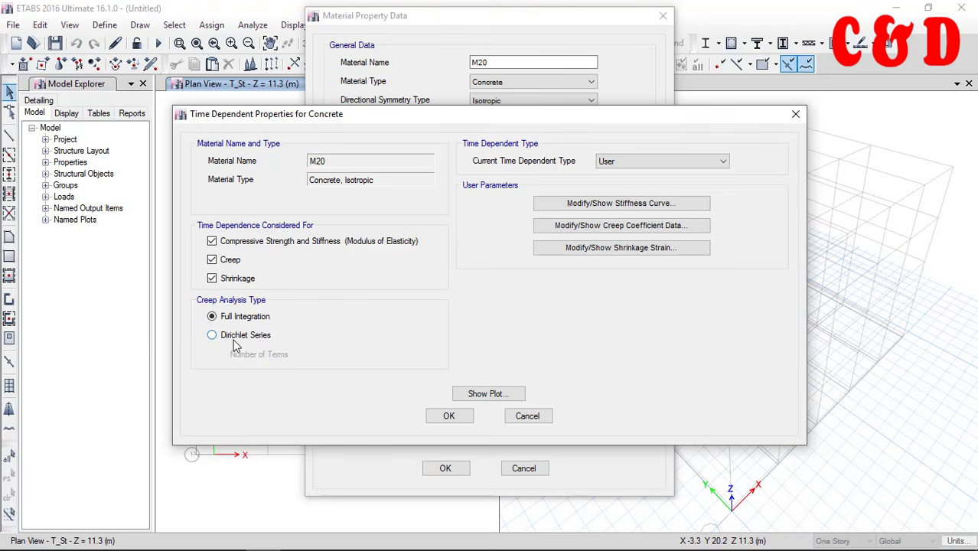
Examine the M20 time-dependence plots for mean strength, stiffness, creep coefficient and shrinkage strain
click(477, 394)
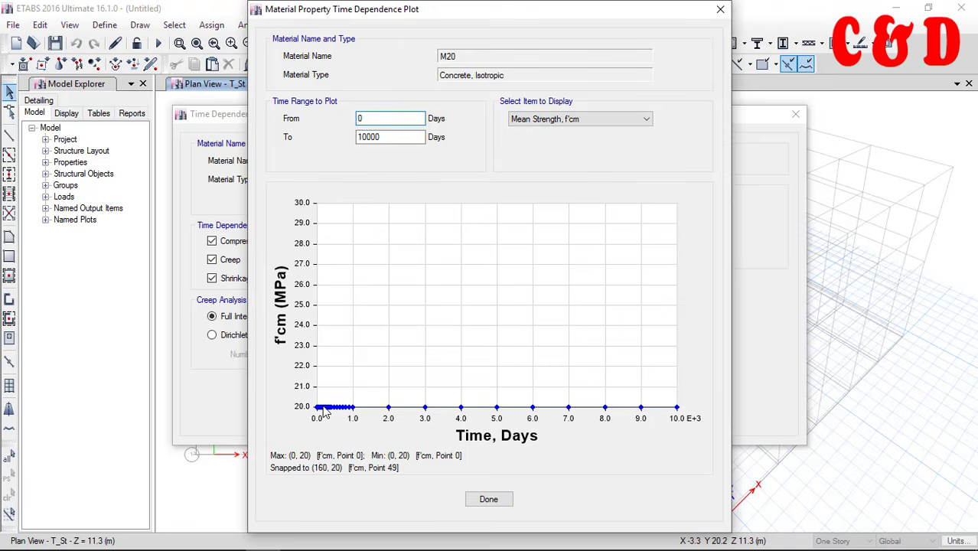
click(582, 119)
click(589, 144)
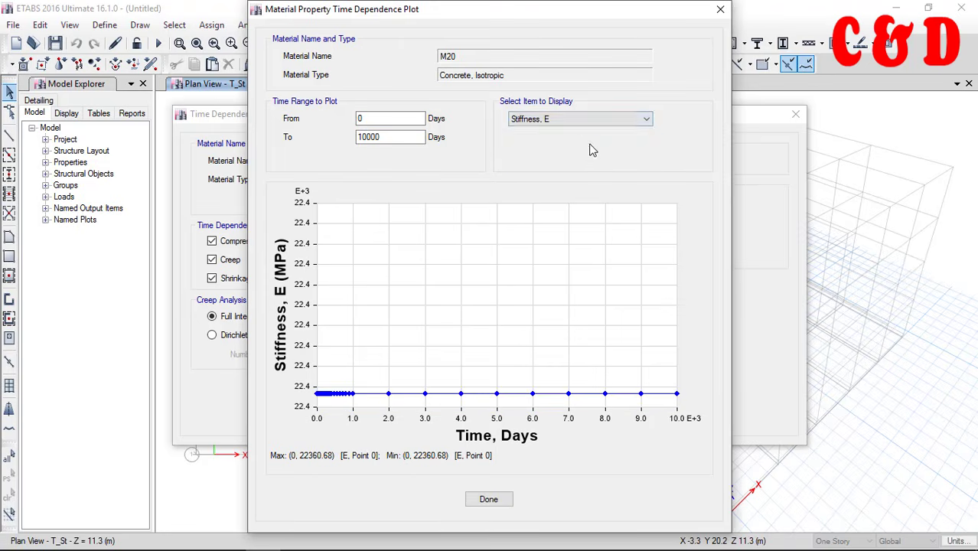
click(585, 121)
click(578, 149)
click(579, 119)
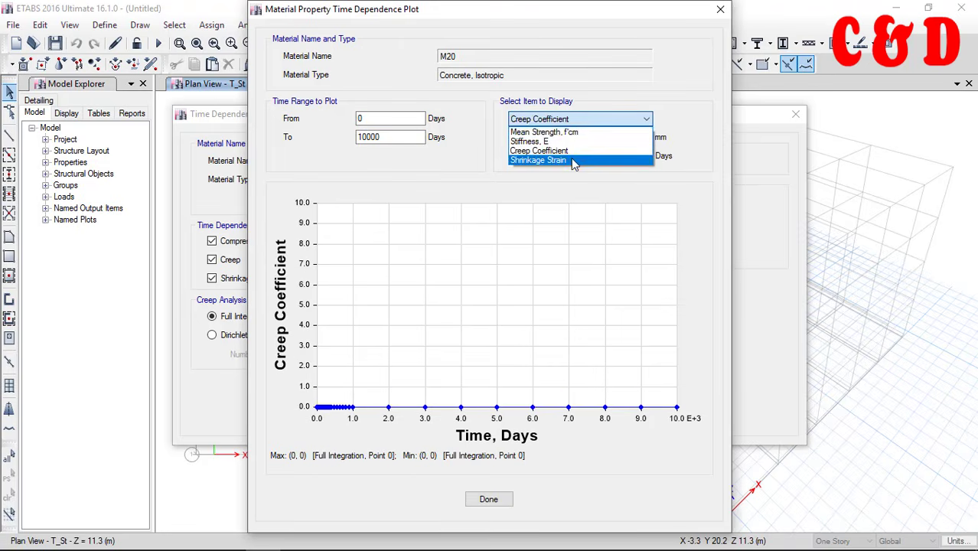
click(570, 158)
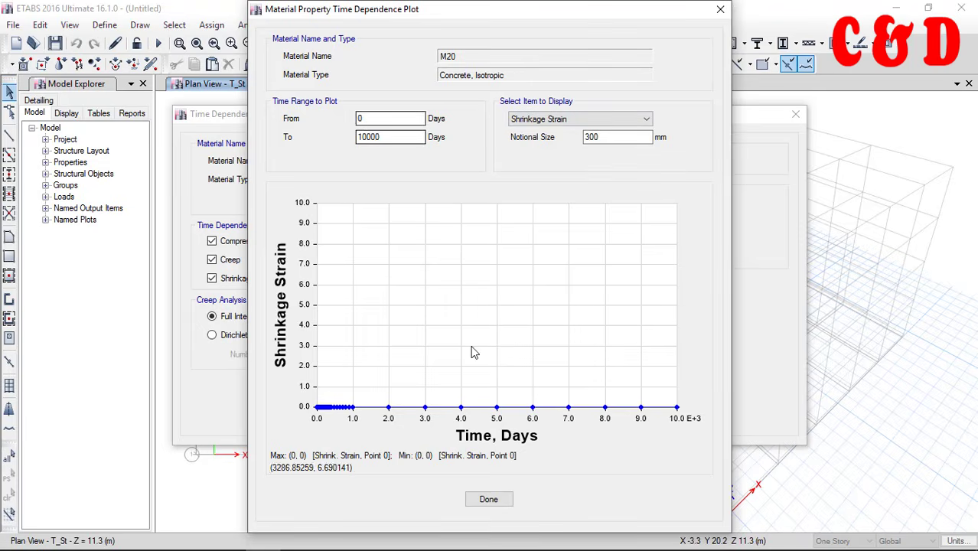
click(505, 499)
Discard the time-dependent property changes and accept the M20 concrete material
click(518, 414)
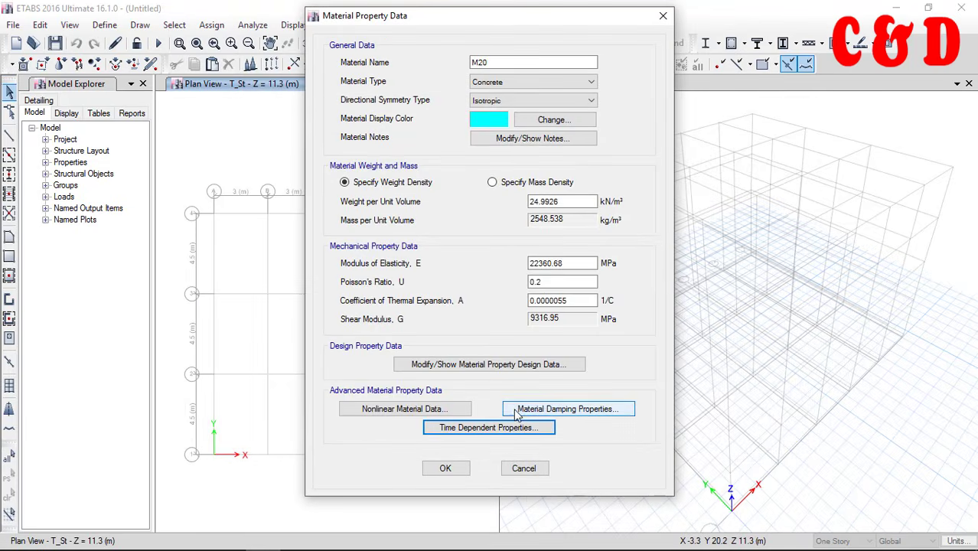
click(446, 468)
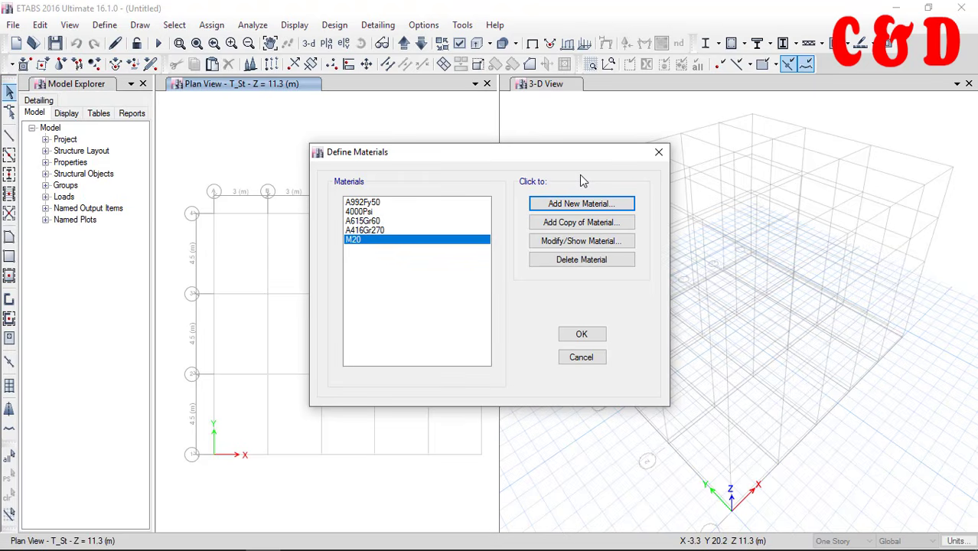
Add a new rebar material from the India region with the Indian standard and grade HYSD Grade 500
click(581, 204)
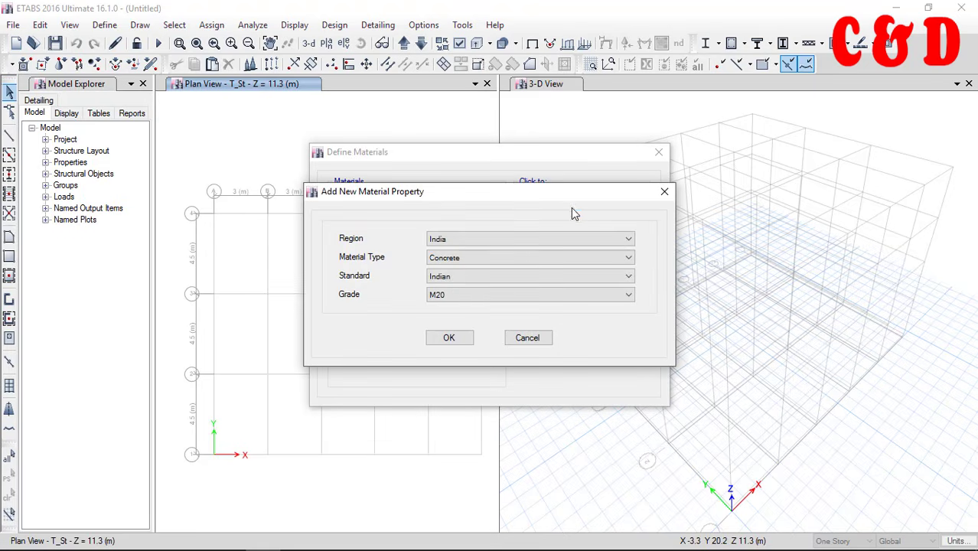
click(478, 257)
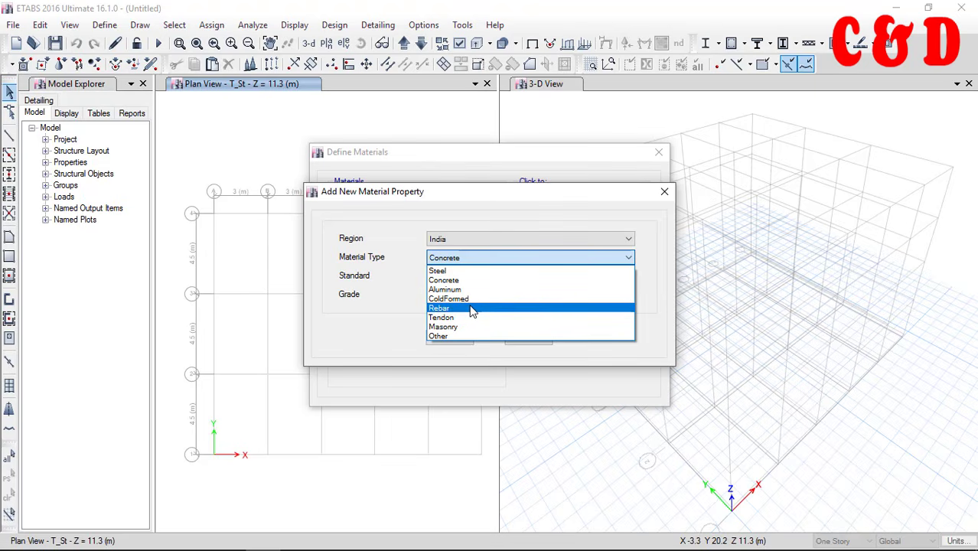
click(483, 309)
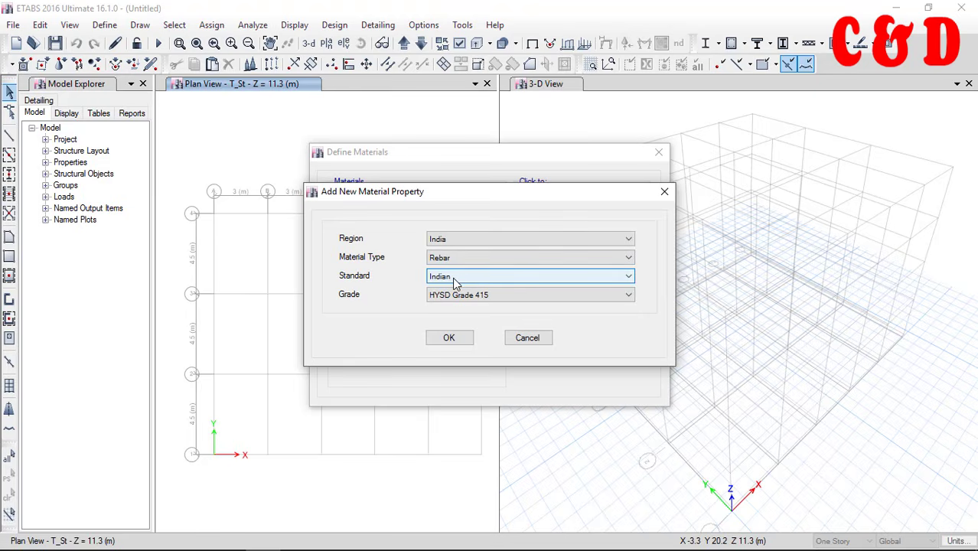
click(465, 296)
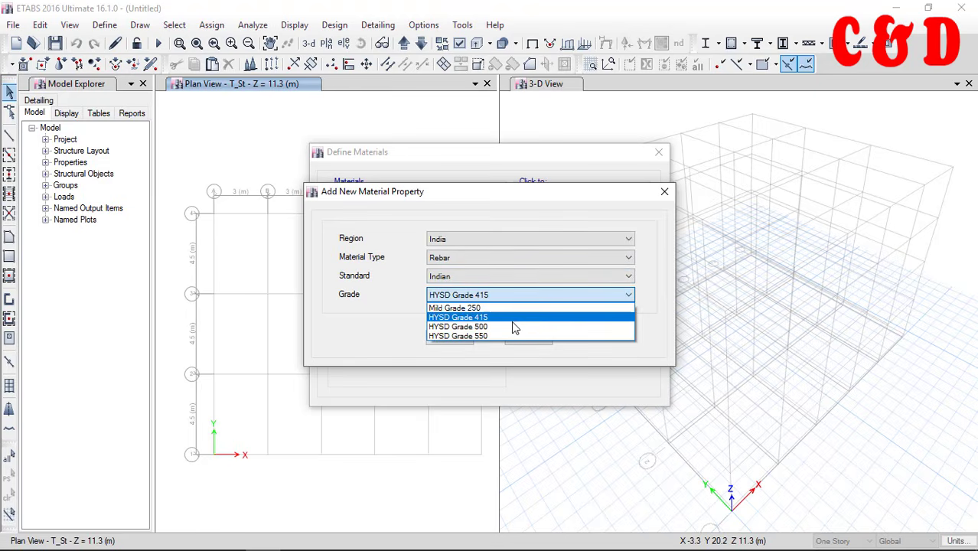
click(477, 327)
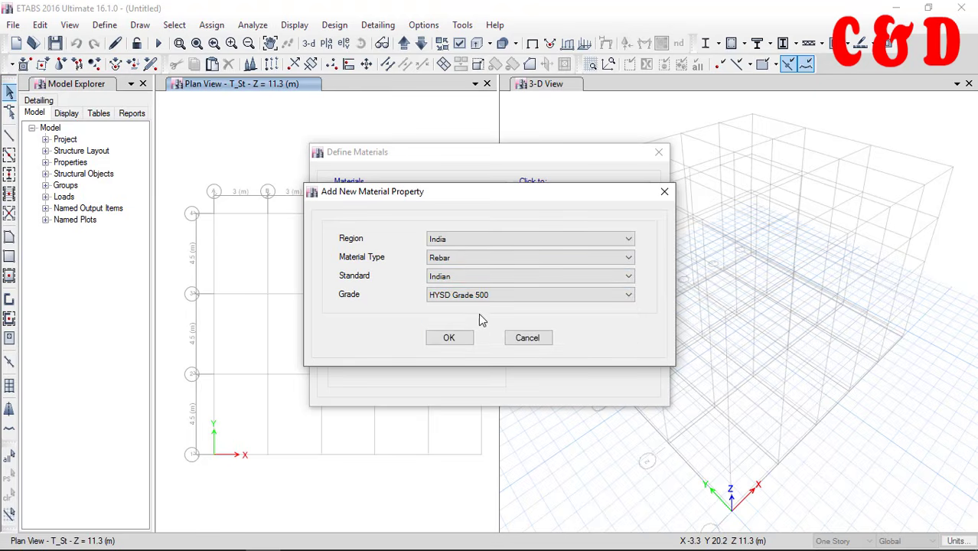
click(457, 334)
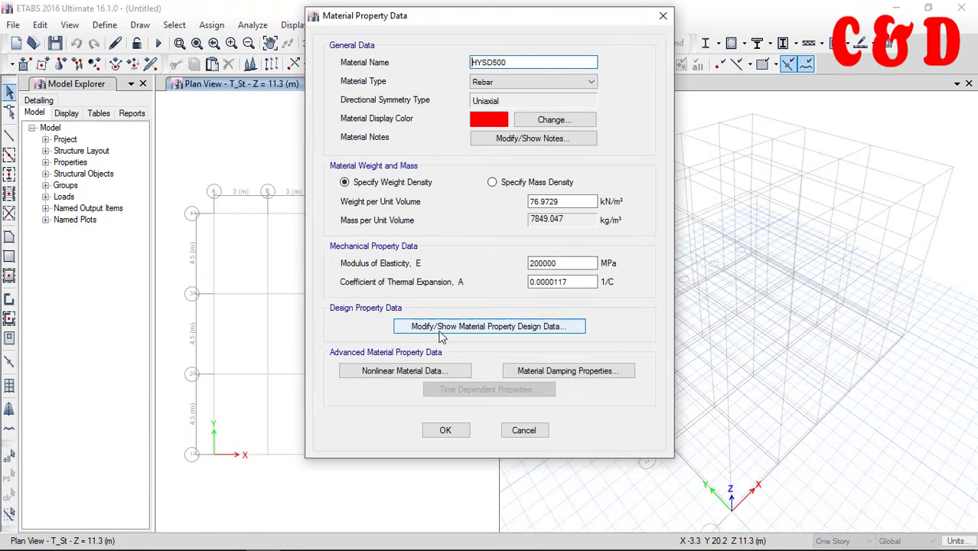
click(445, 429)
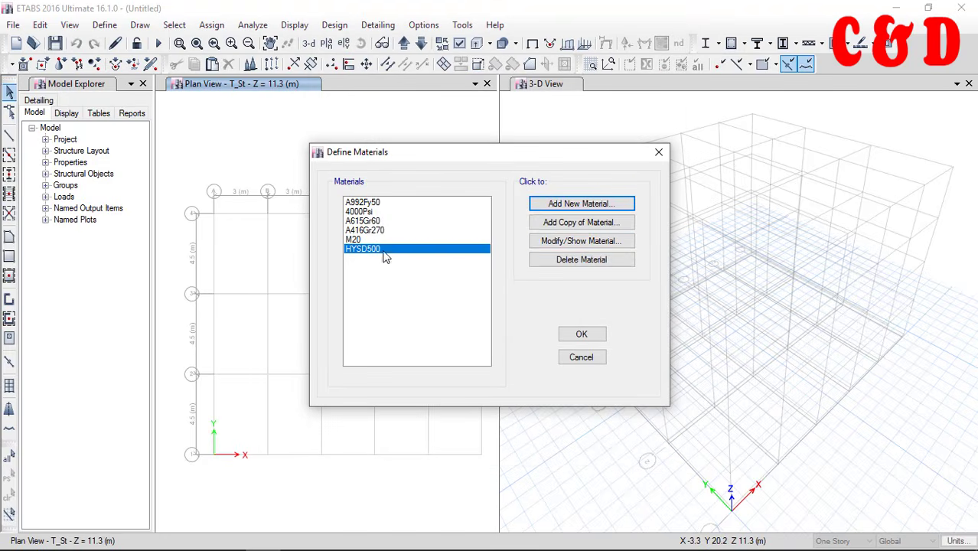
Add another Indian-standard rebar material of grade HYSD Grade 415 and accept the material definitions
click(575, 204)
click(482, 295)
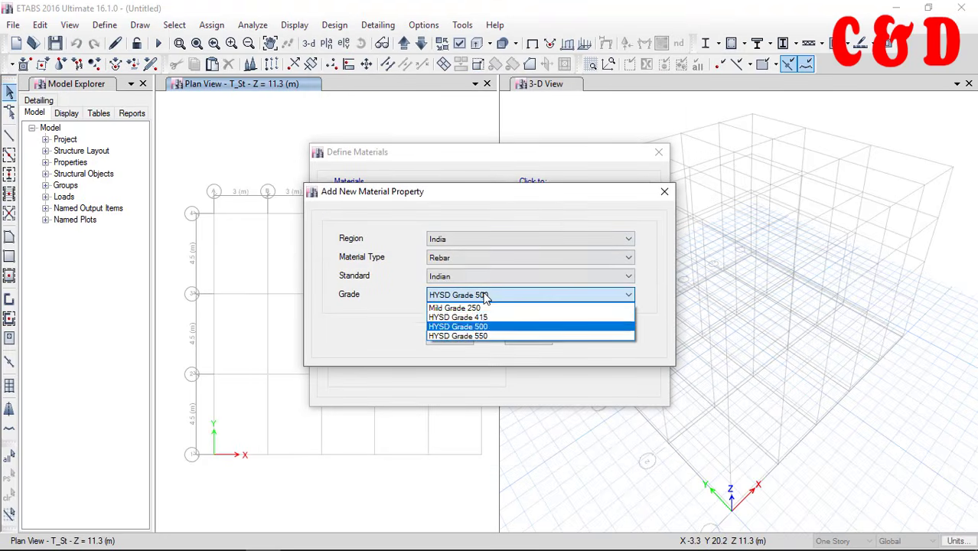
click(481, 318)
click(459, 339)
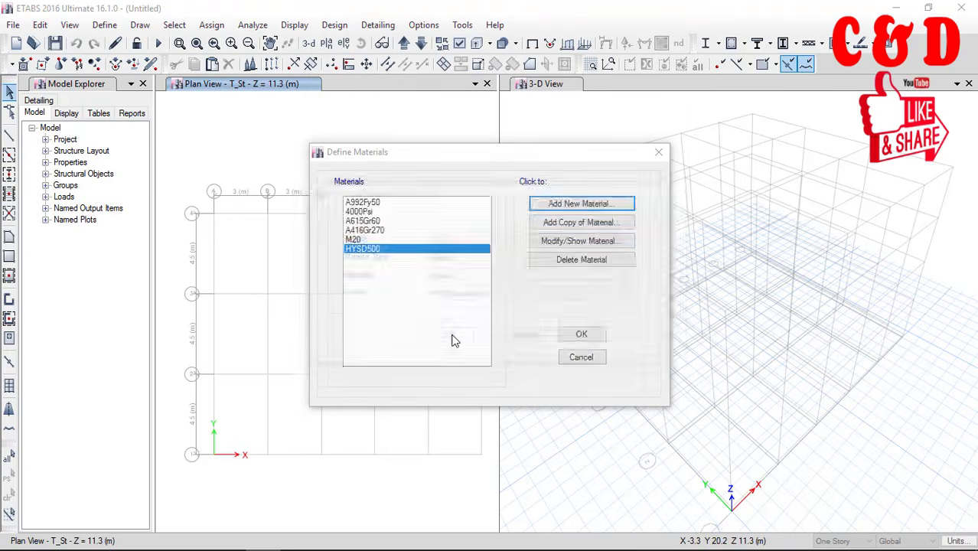
click(446, 430)
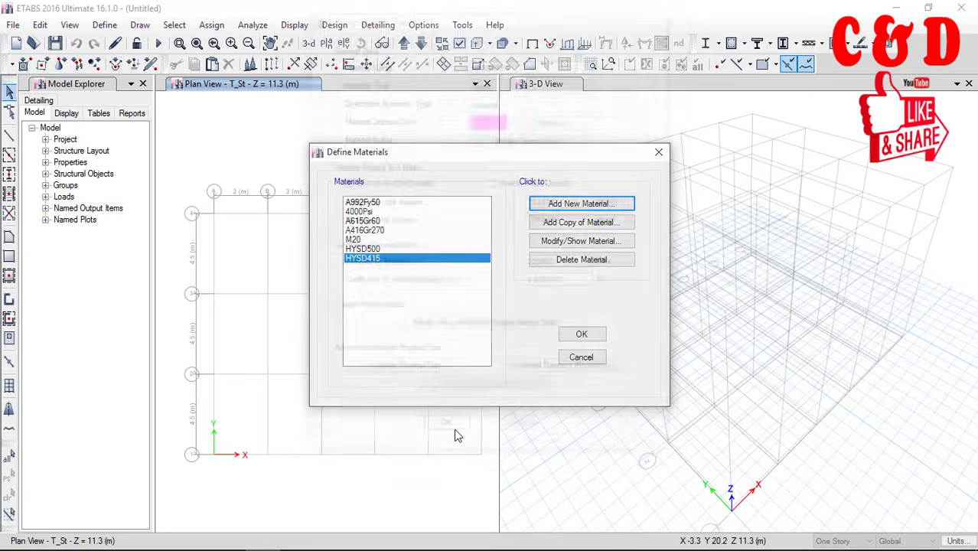
click(579, 335)
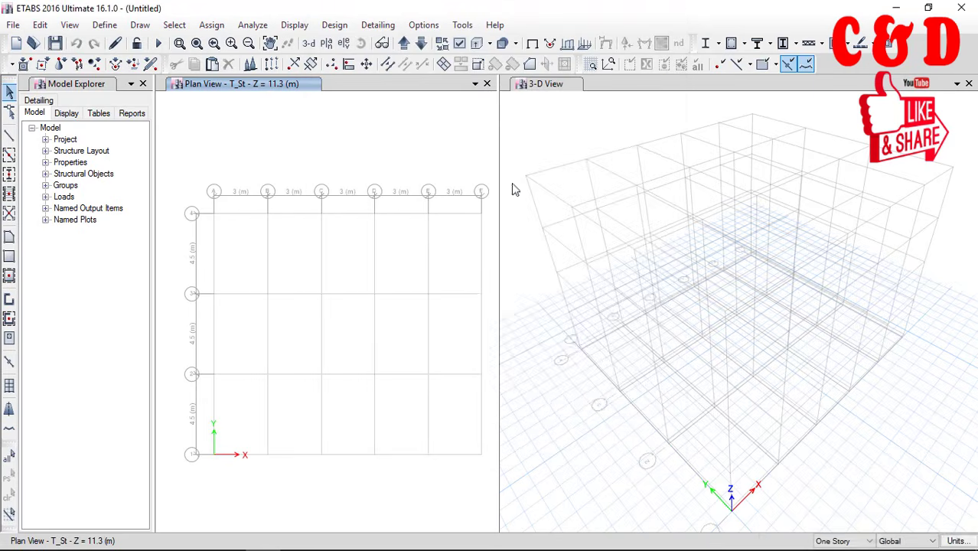